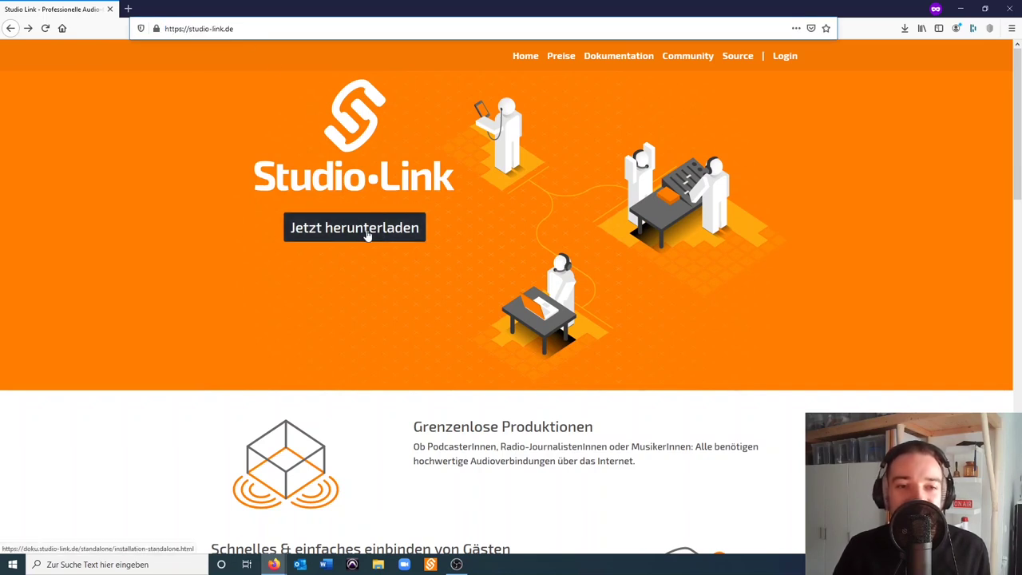
Step: Download the Windows Standalone 64Bit stable version of Studio Link and save the installer file
click(367, 229)
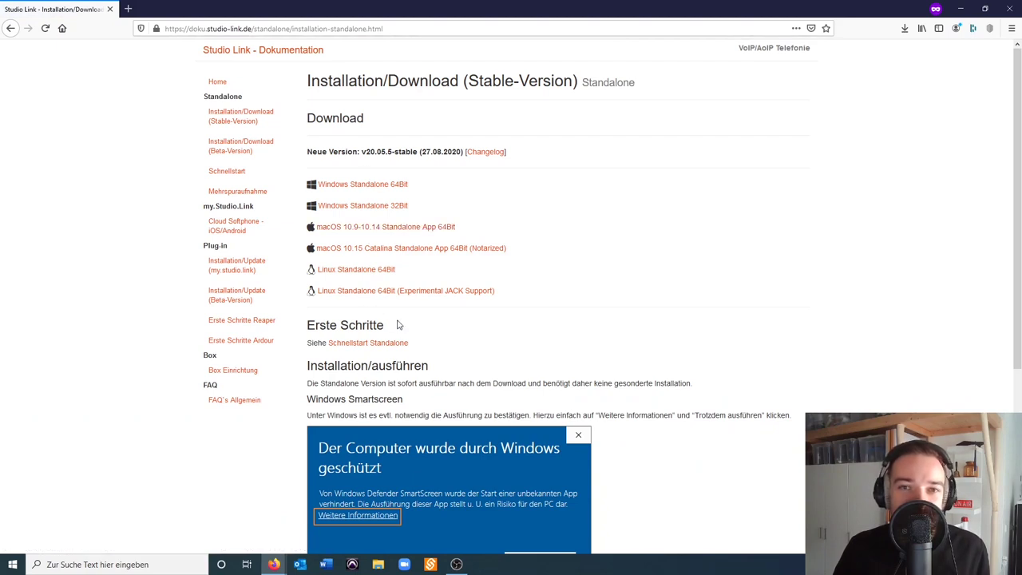
click(379, 185)
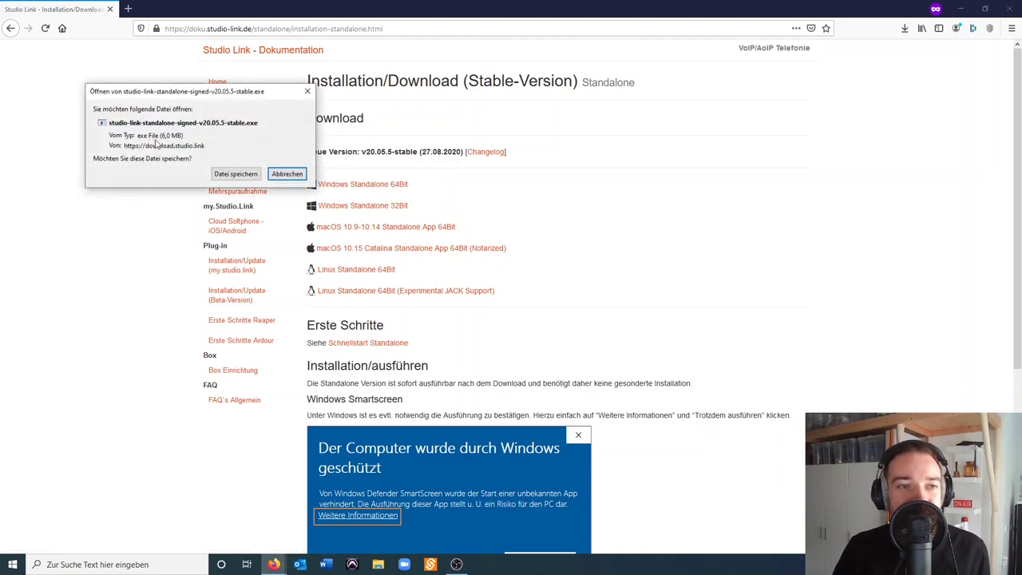
click(236, 175)
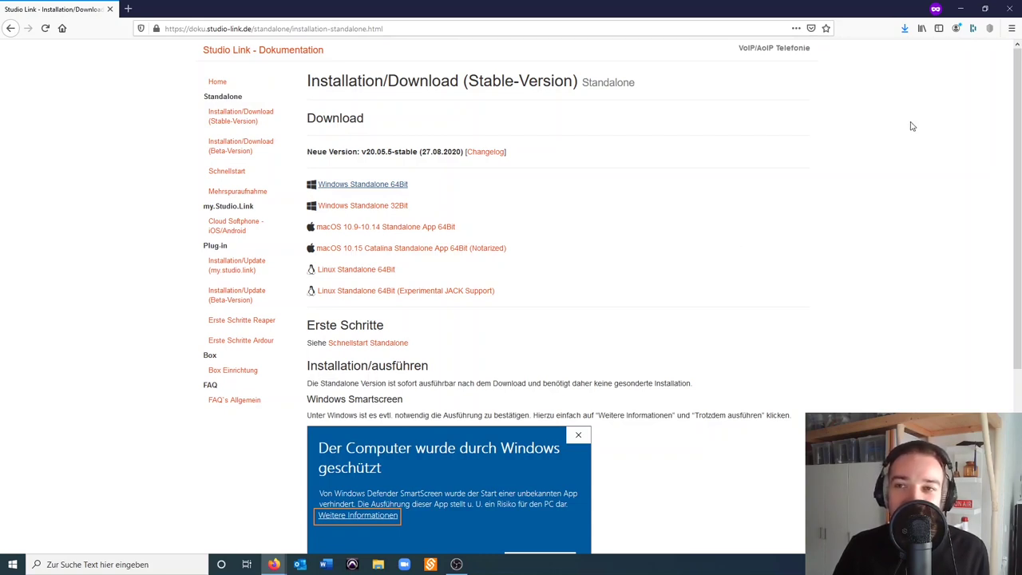
Step: Run the downloaded studio-link-standalone-signed-v20.05.5-stable(1).exe and skip the introductory tour in Studio Link
click(904, 30)
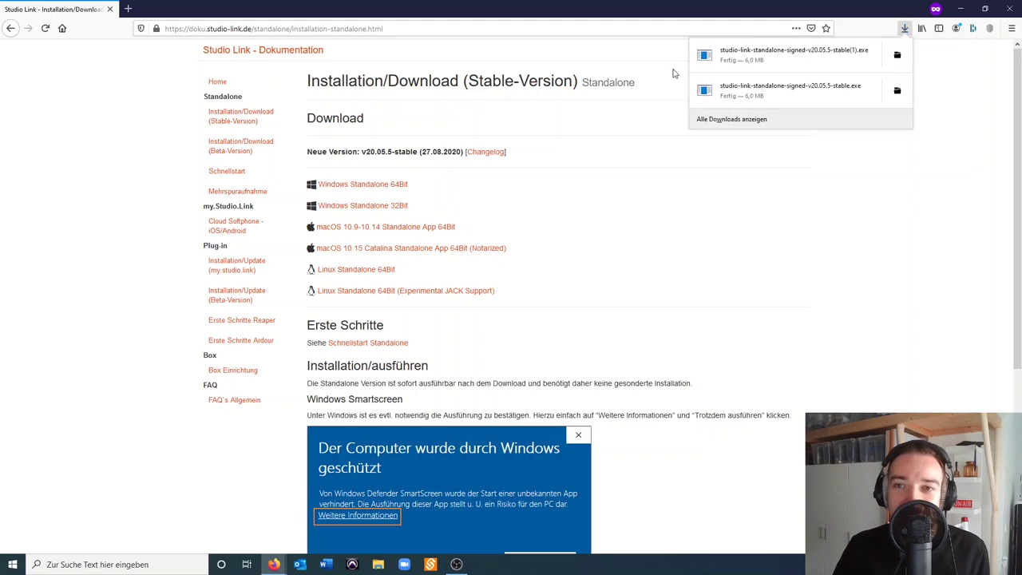
click(785, 56)
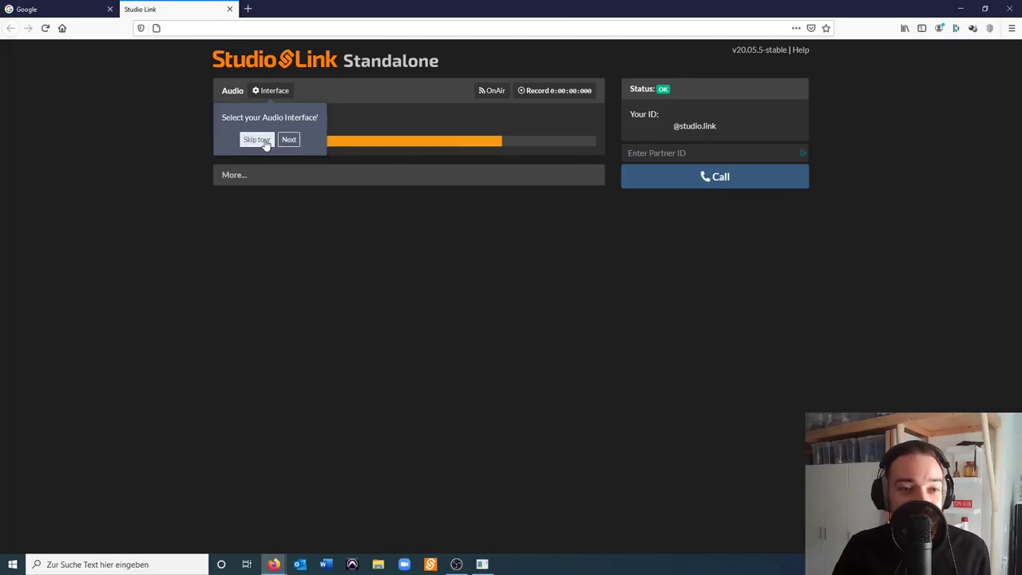
click(257, 142)
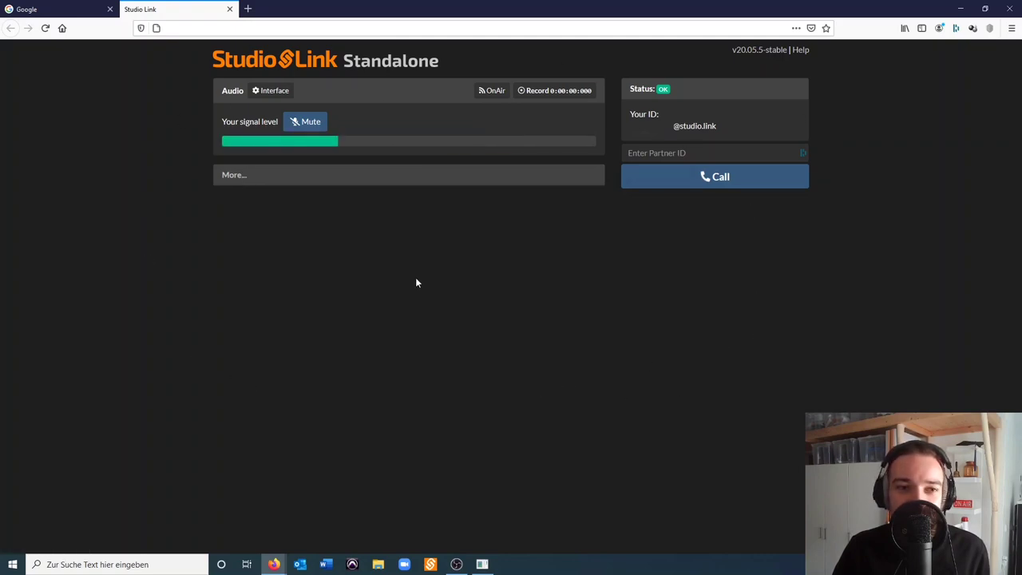
Step: Set the audio input device to Focusrite USB (Focusrite USB Audio) with input channel 0
click(276, 92)
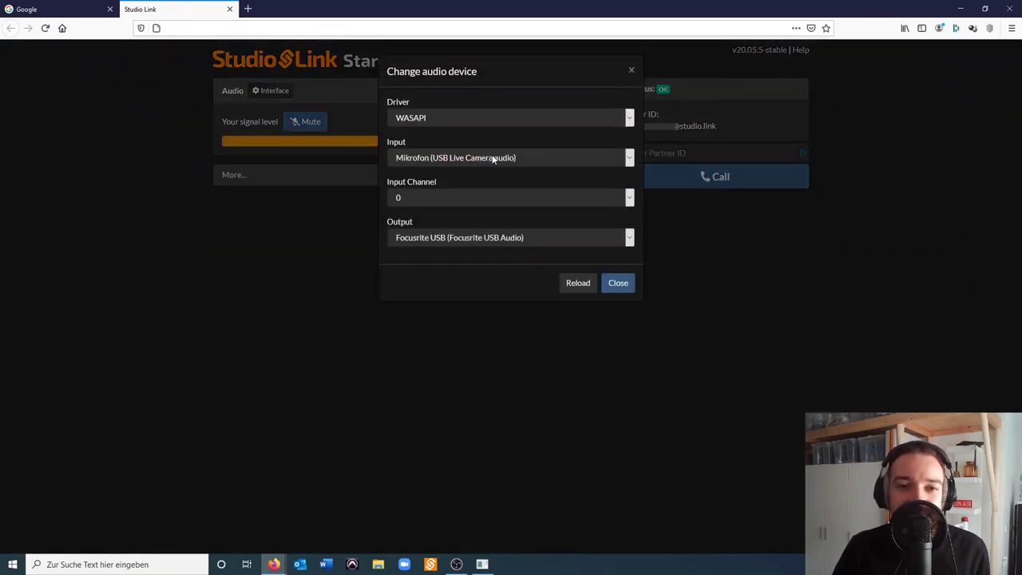
click(427, 162)
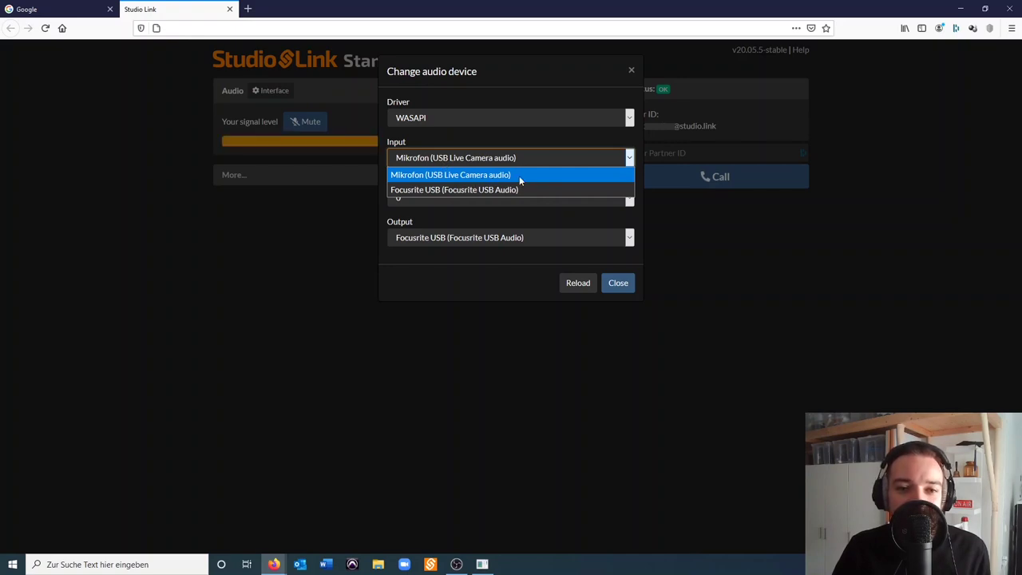
click(452, 190)
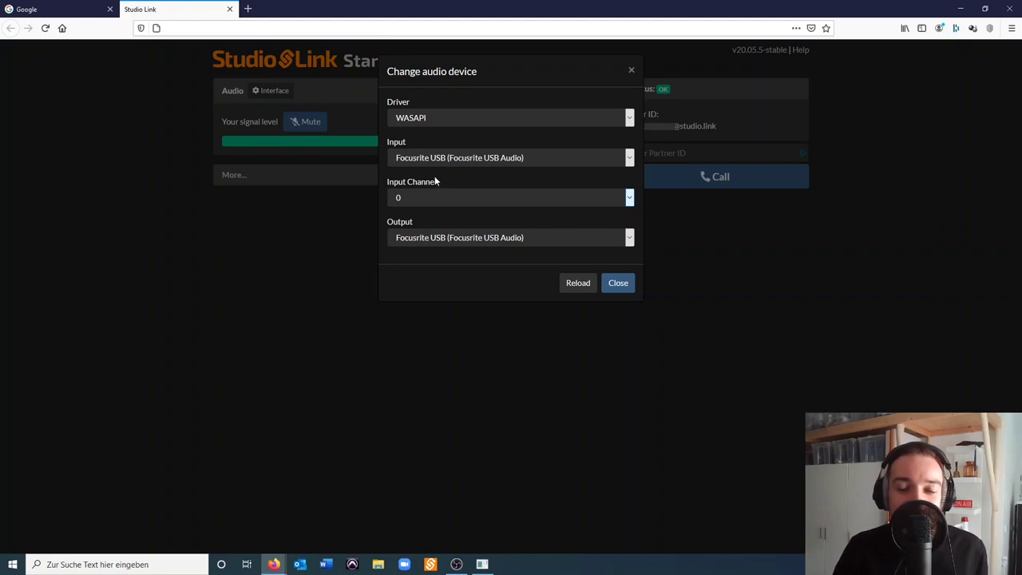
click(434, 195)
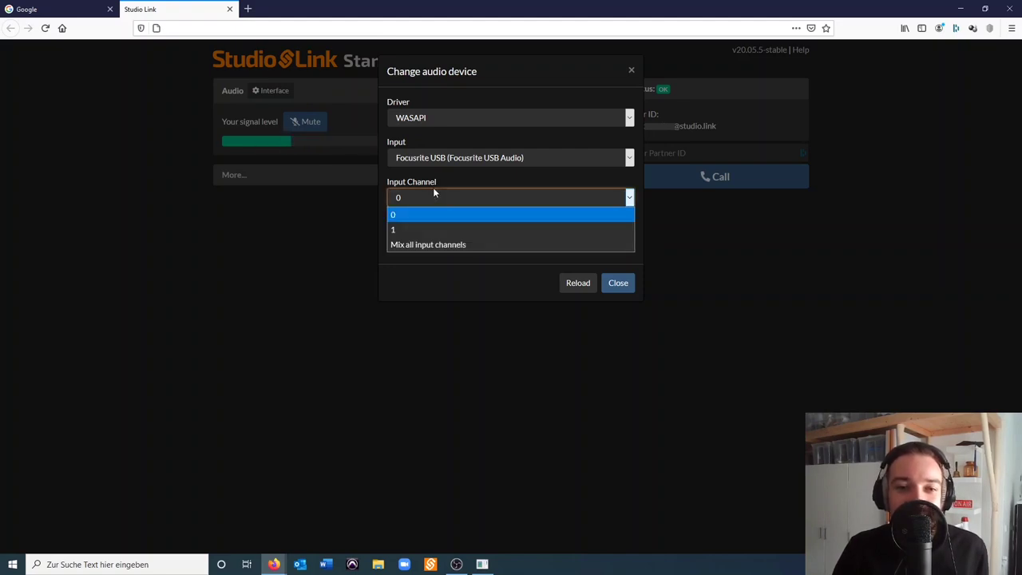
click(411, 214)
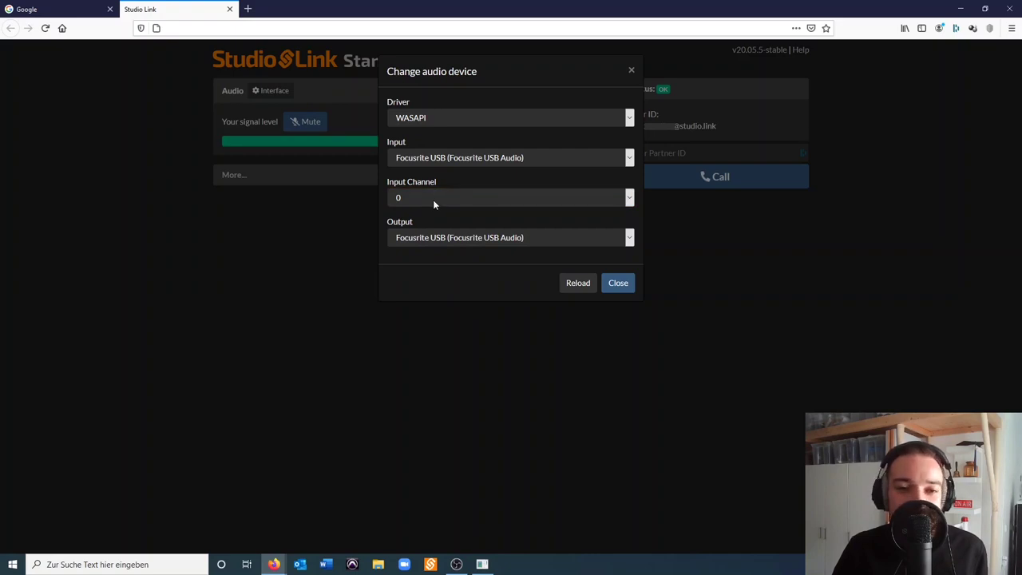
Step: Try Mix all input channels as the input channel and return the setting to 0
click(434, 198)
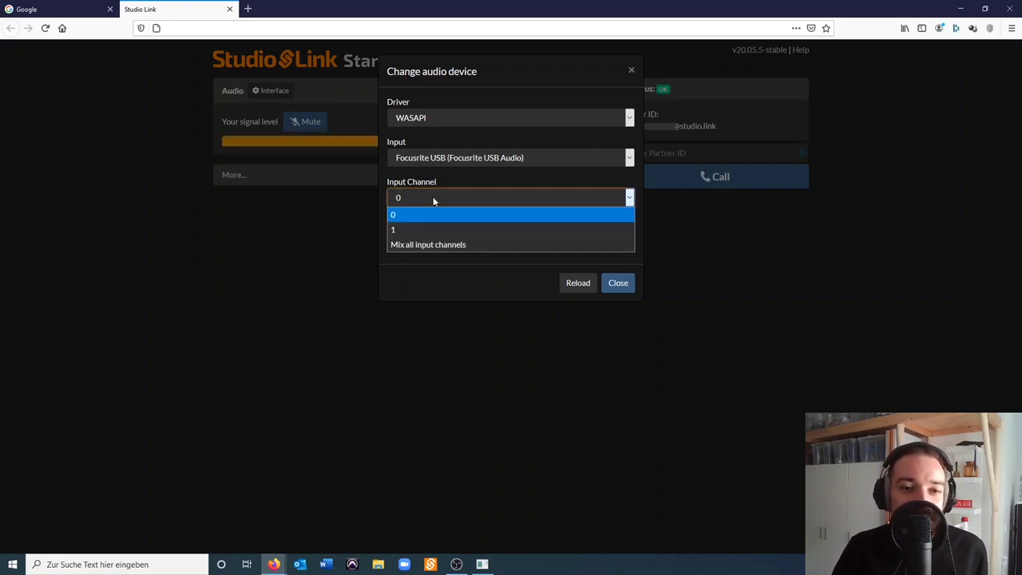
click(422, 243)
click(424, 198)
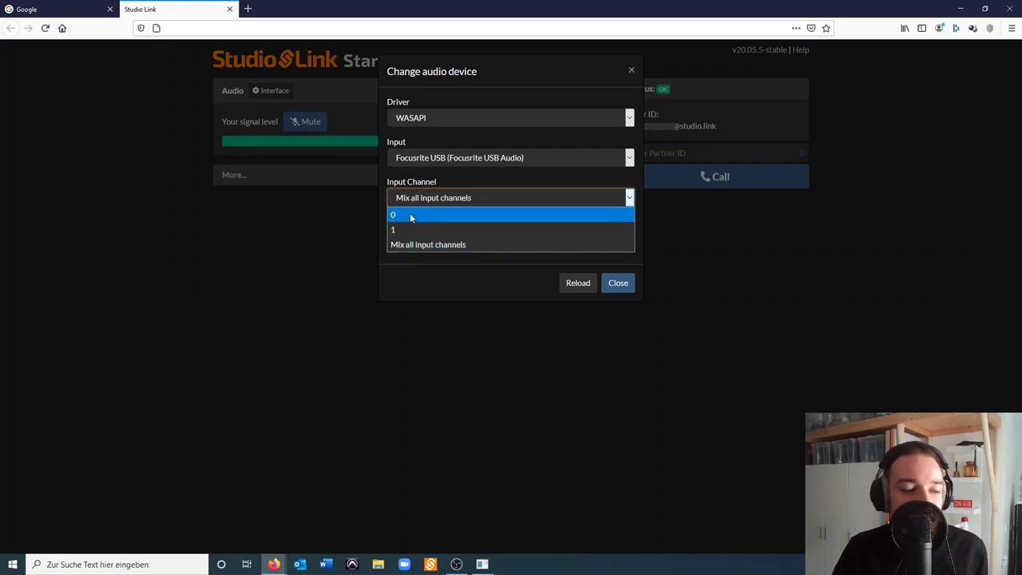
click(411, 217)
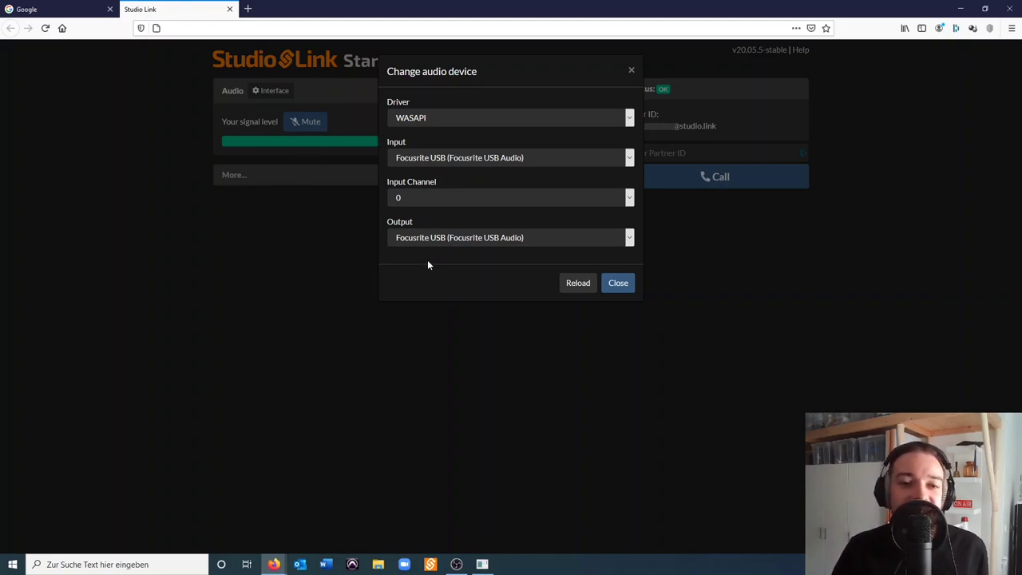
Step: Select Focusrite USB (Focusrite USB Audio) as the output device, check the available drivers and close the audio device settings
click(420, 242)
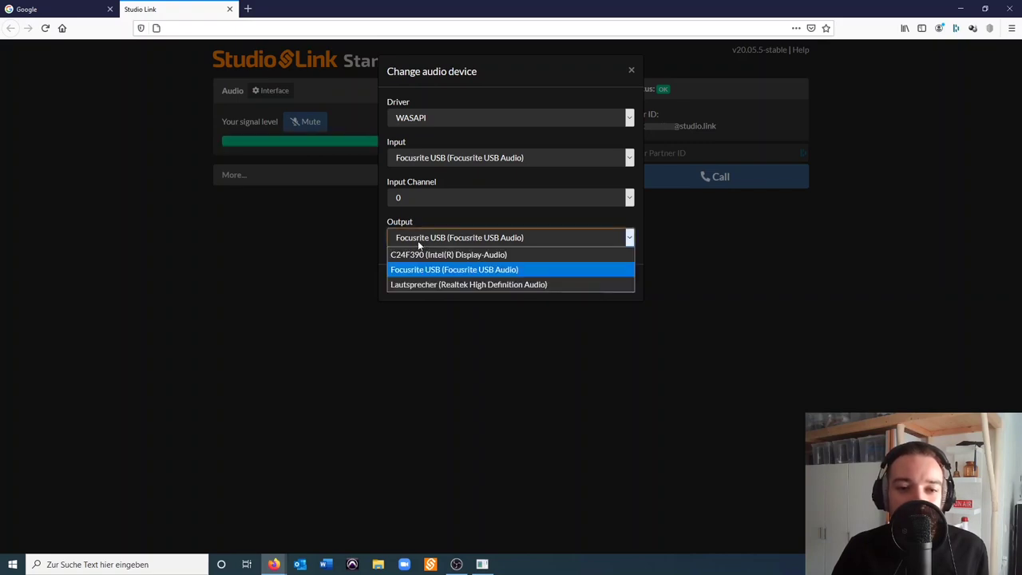
click(452, 272)
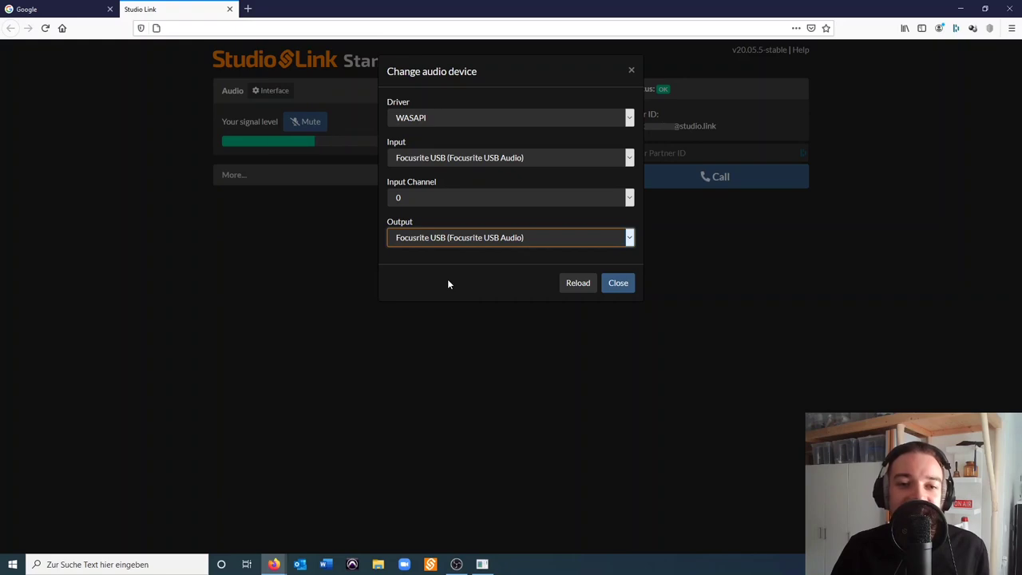
click(404, 242)
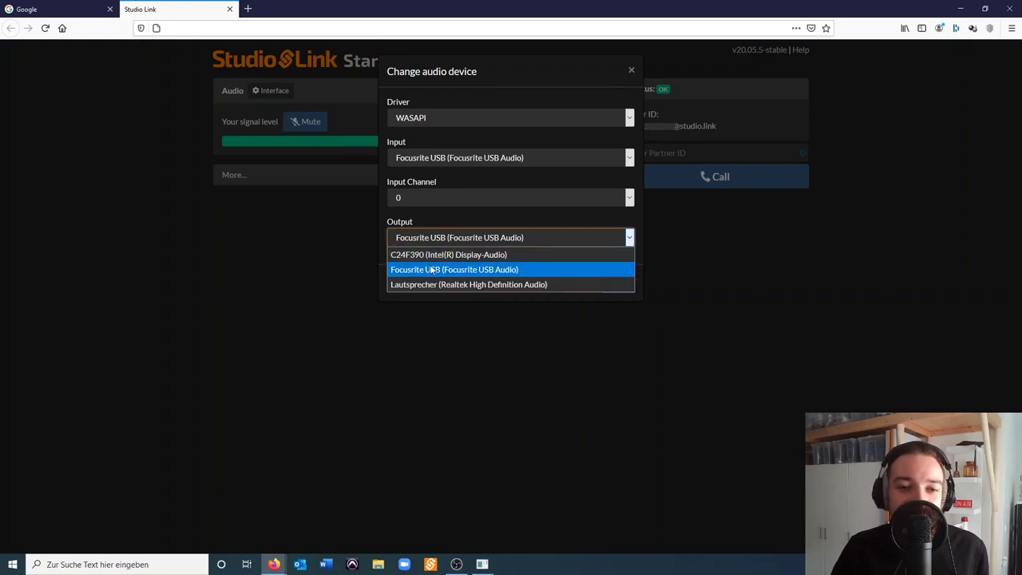
click(431, 270)
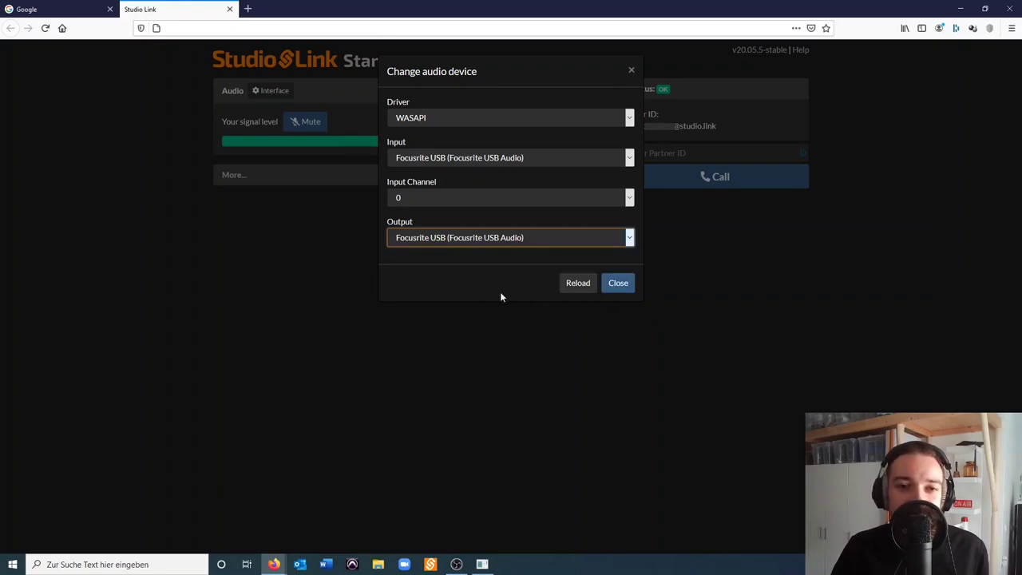
click(430, 114)
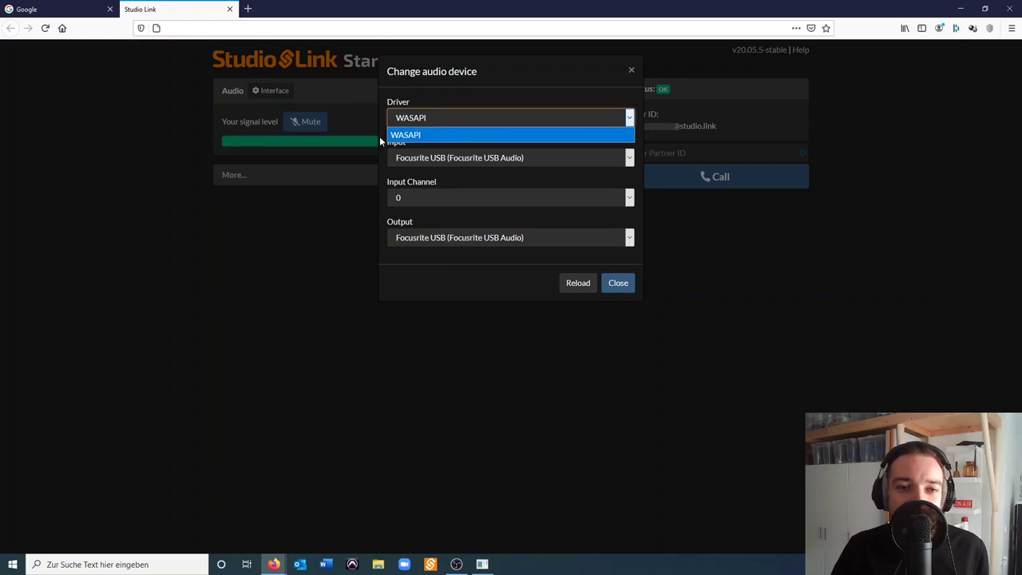
click(447, 102)
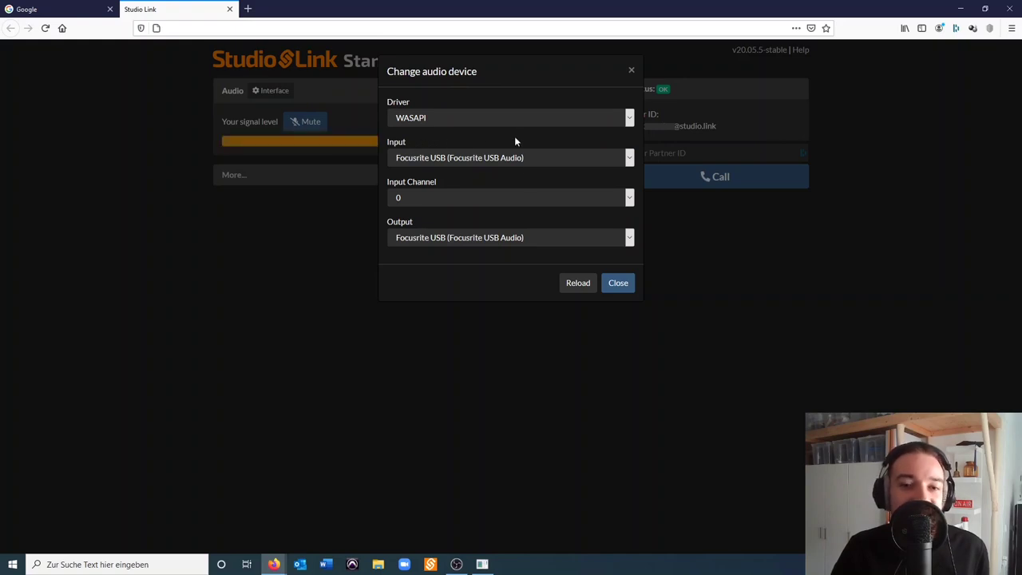
click(616, 285)
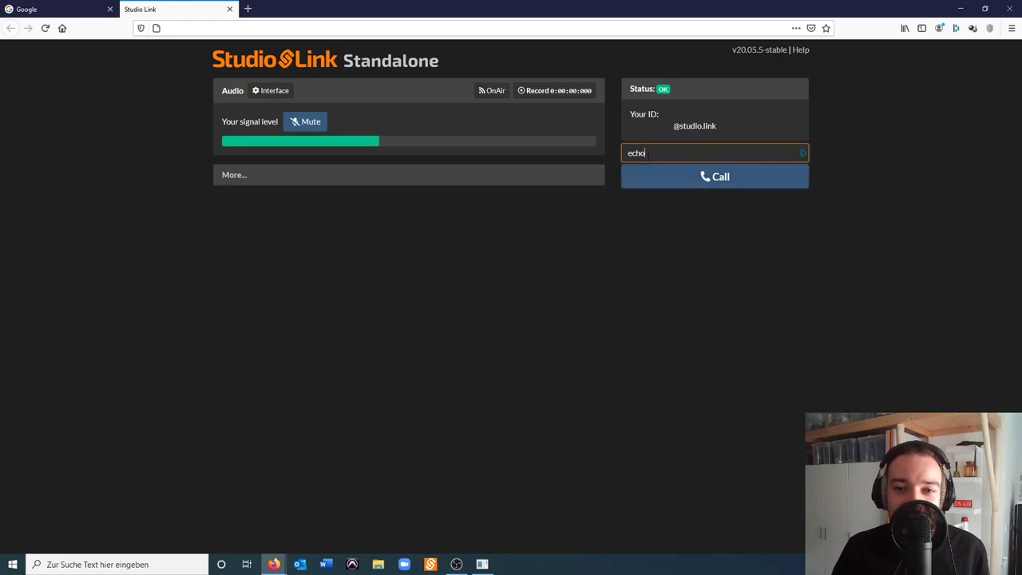
Step: Place a test call to the partner ID echo and hang up
key(Return)
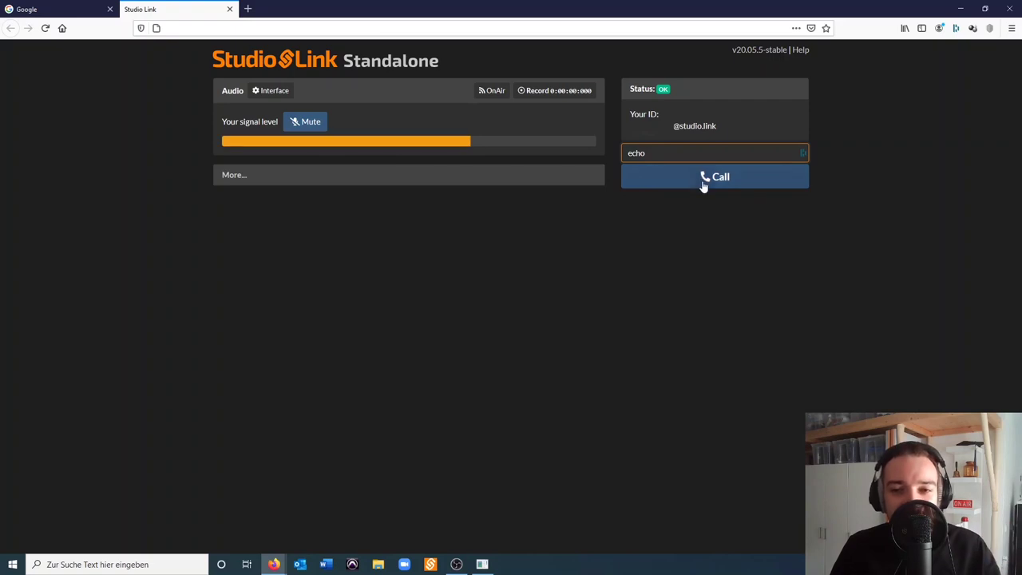
click(705, 178)
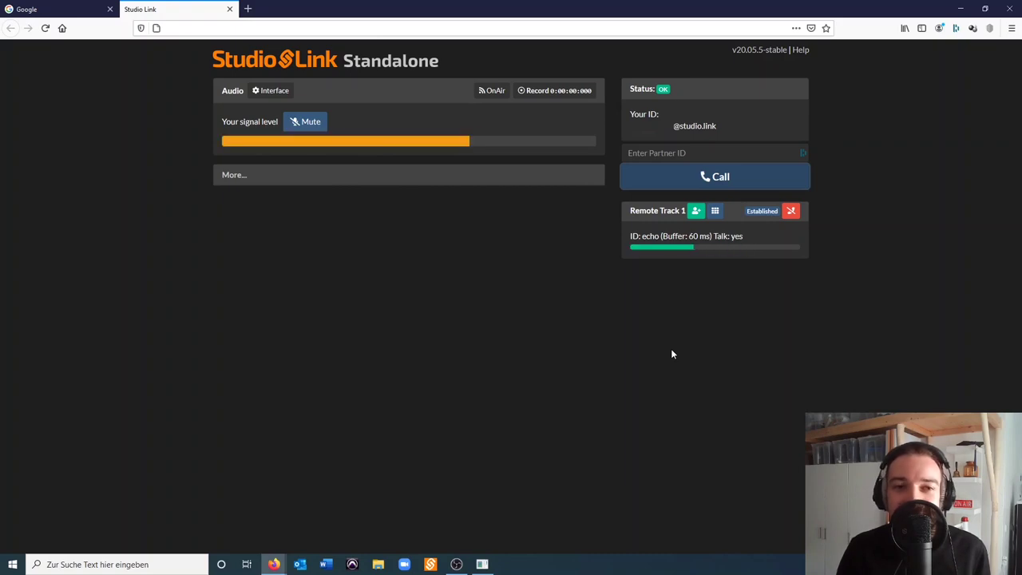
click(791, 212)
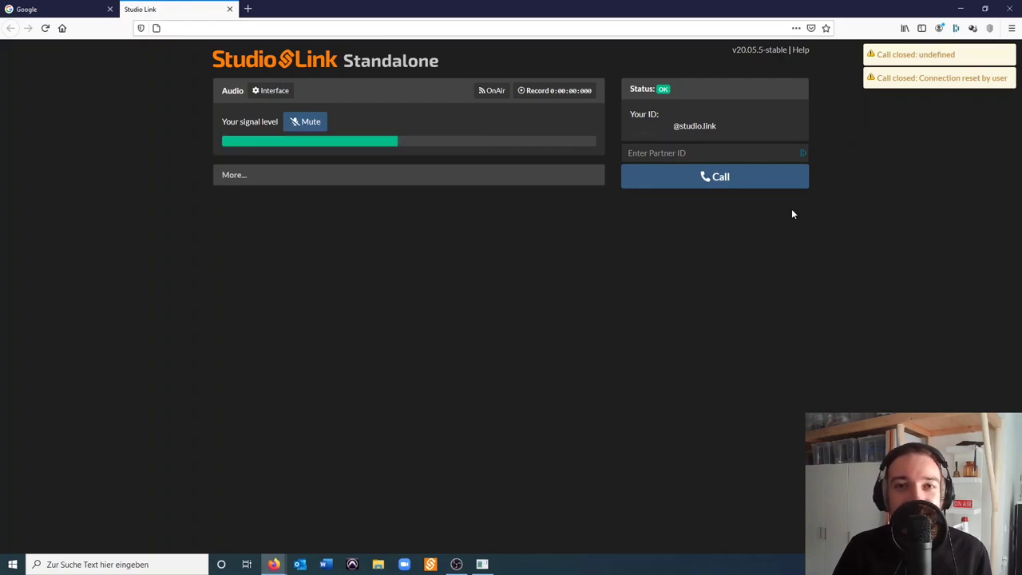
Step: Recheck the audio device settings and make a short call to the partner ID music alongside the echo call
click(273, 93)
click(617, 284)
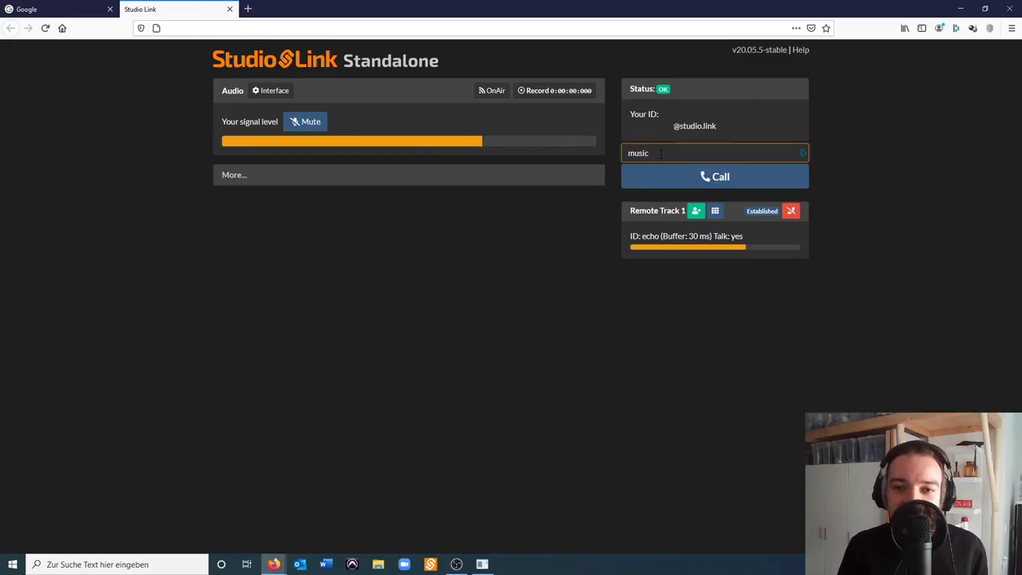
click(714, 177)
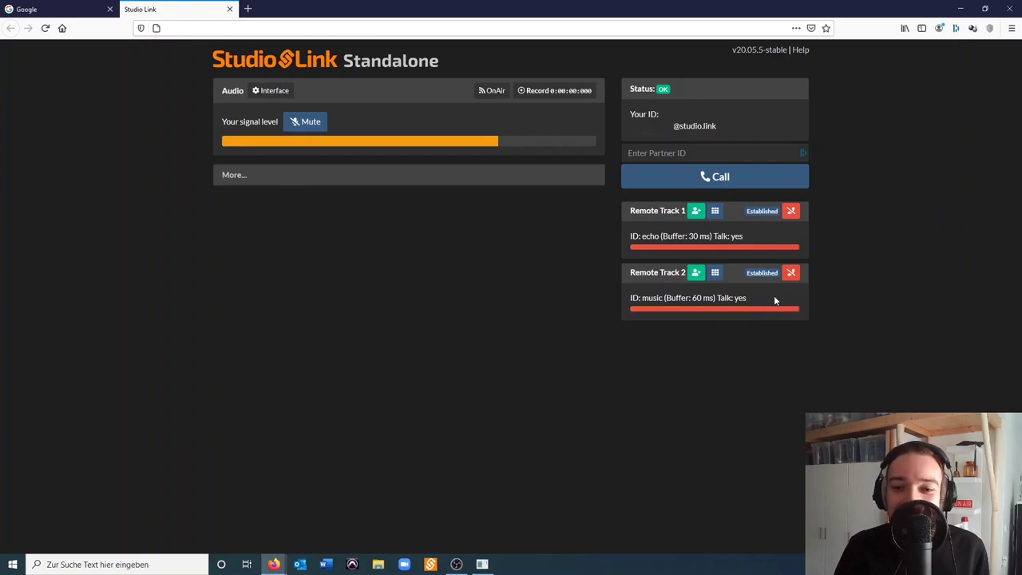
click(790, 273)
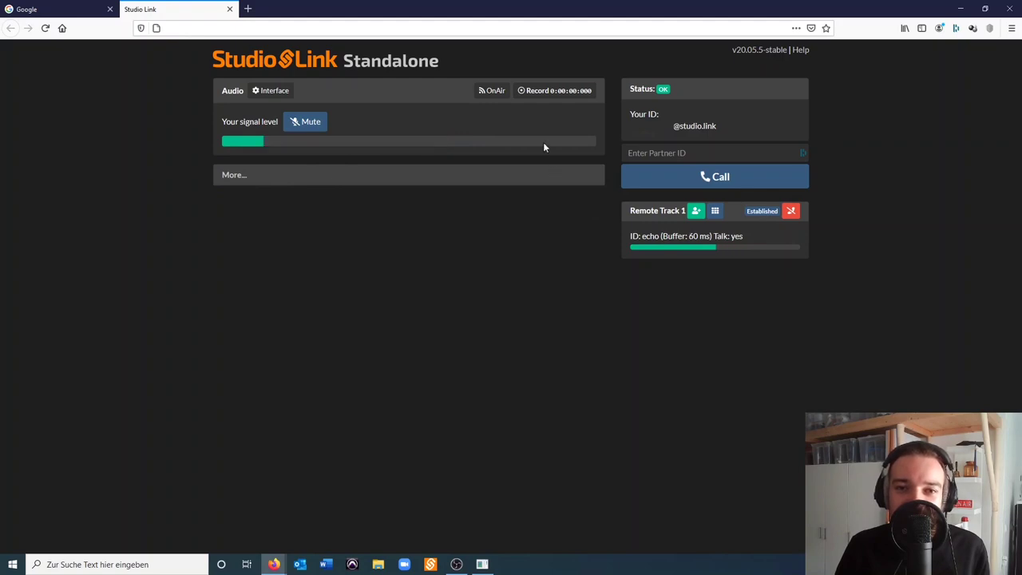
Step: Record the running echo call, view the folder with the recorded tracks and stop the recording
click(546, 91)
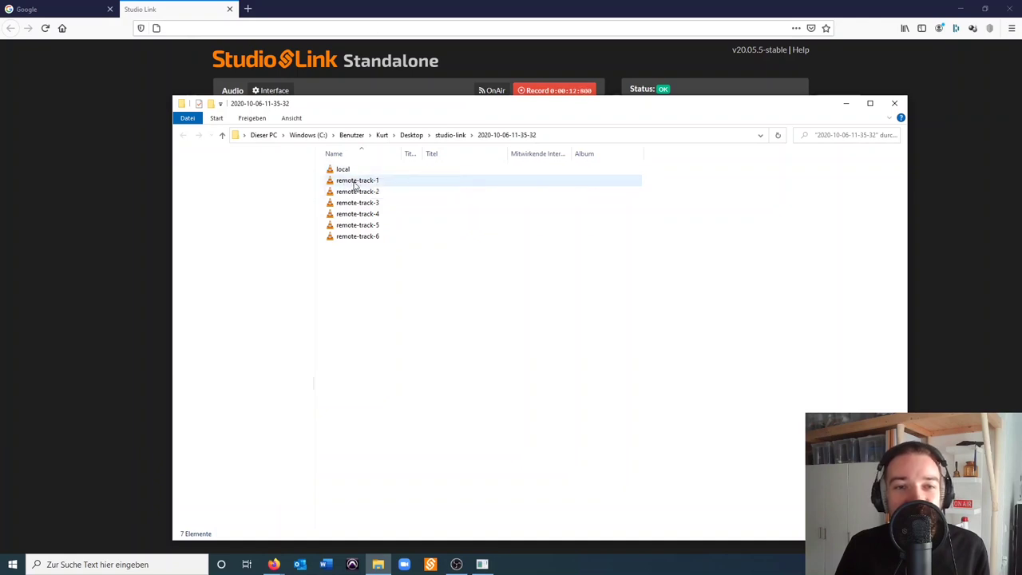
click(447, 92)
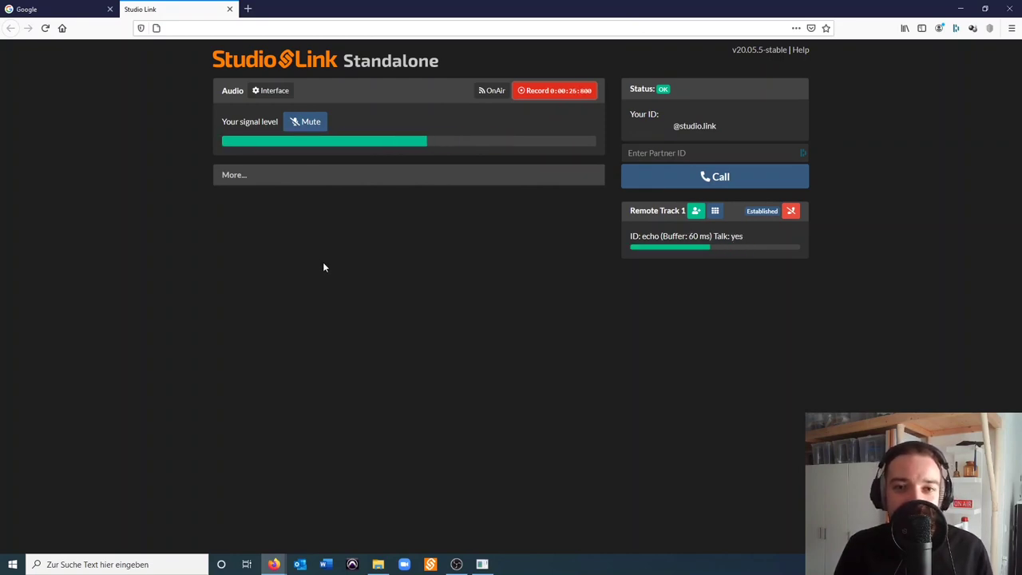
click(546, 93)
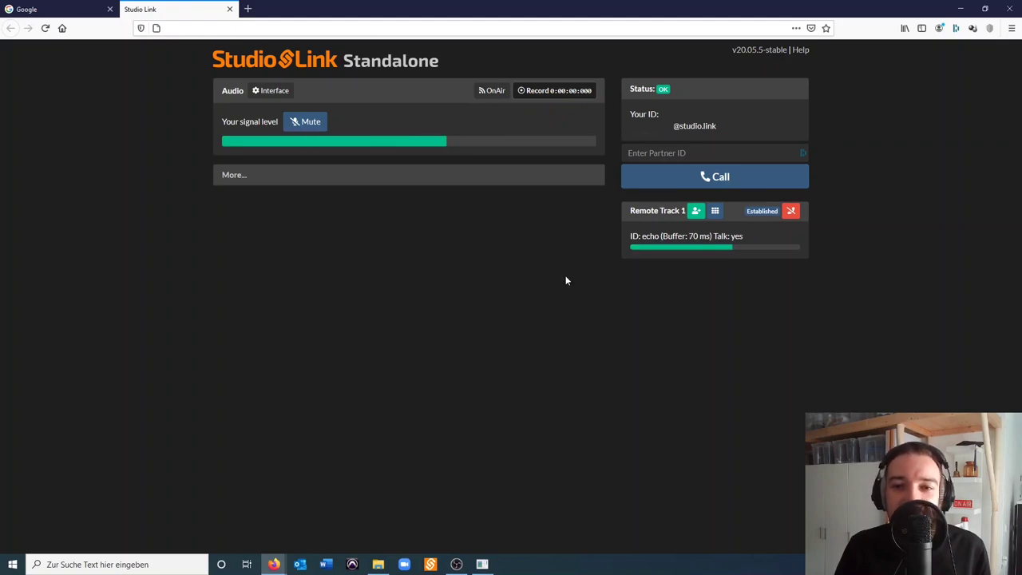
Step: End the echo call and close the Studio Link session page
click(793, 212)
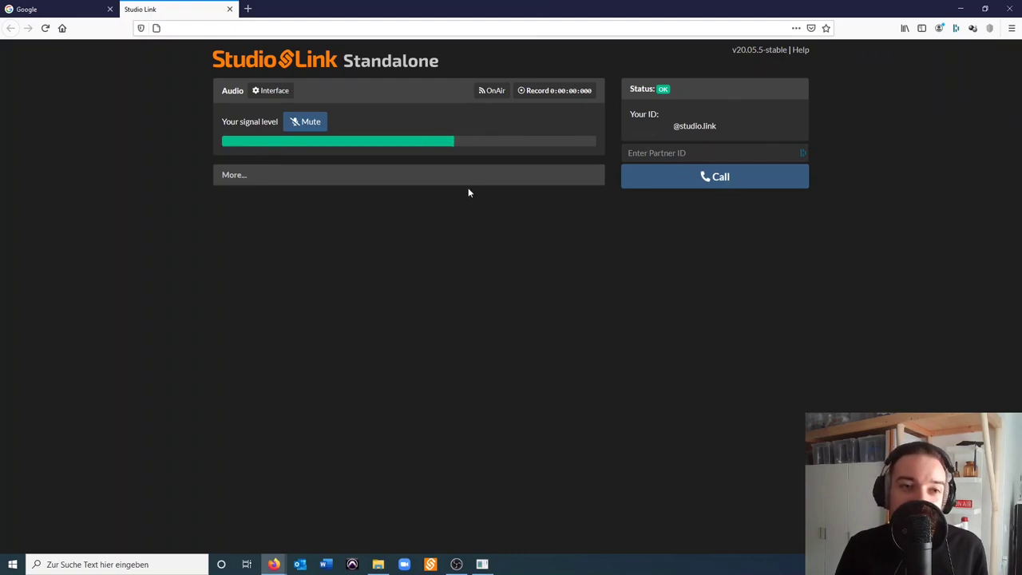
click(229, 10)
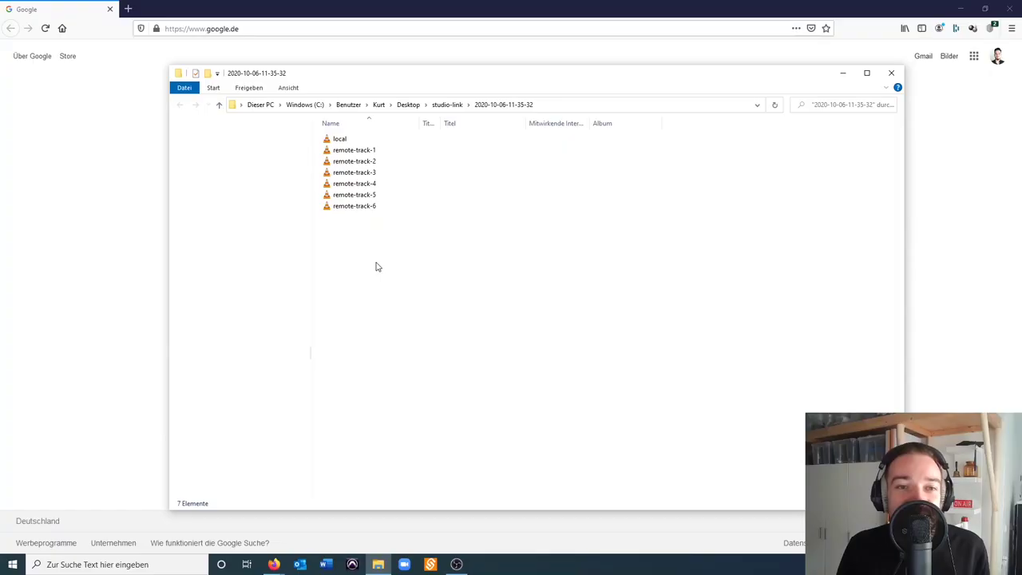
Step: Send all the recorded files, local and remote-track-1 to remote-track-6, to LameXP for conversion
drag(371, 238, 344, 131)
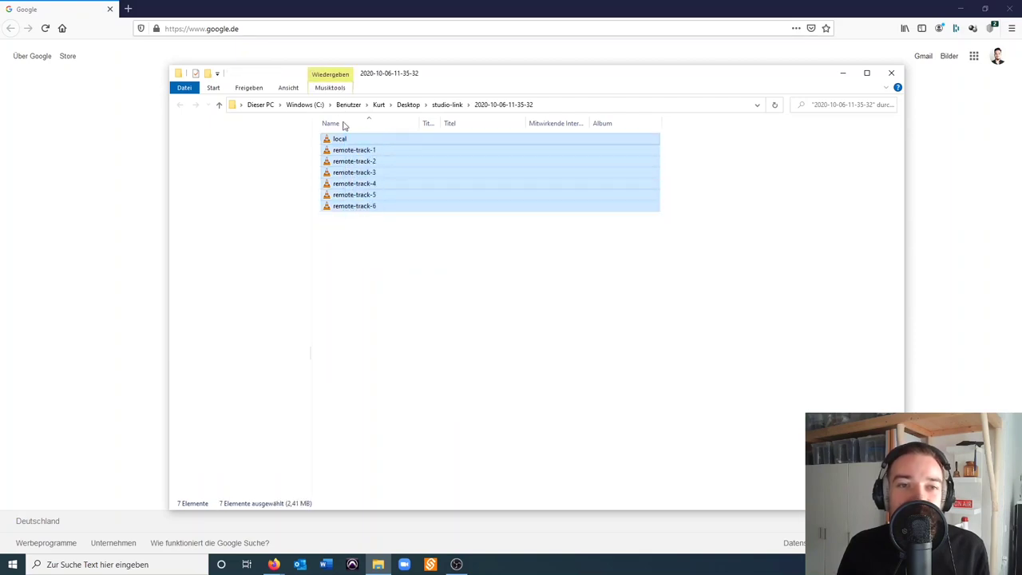
right_click(358, 173)
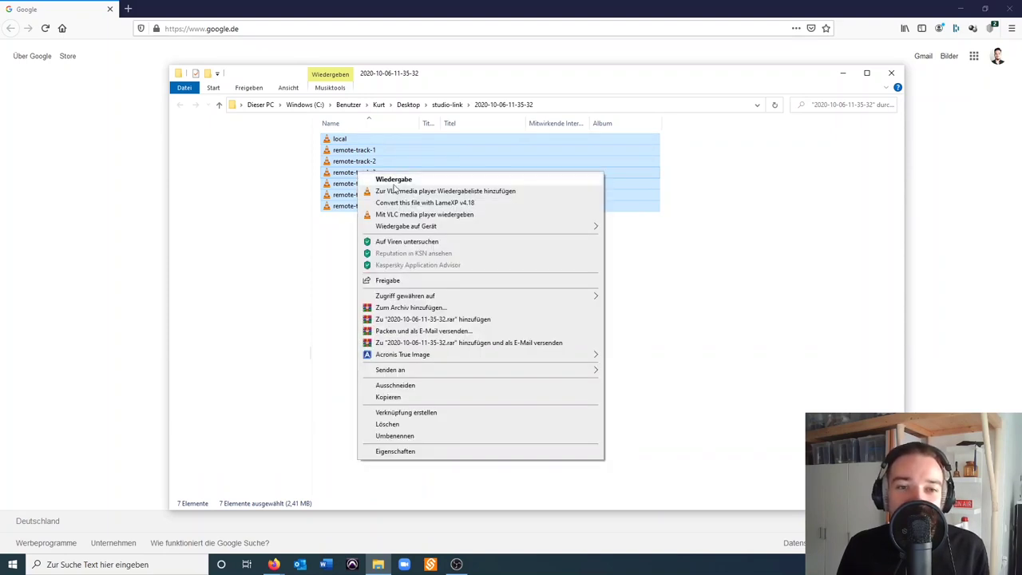
click(413, 202)
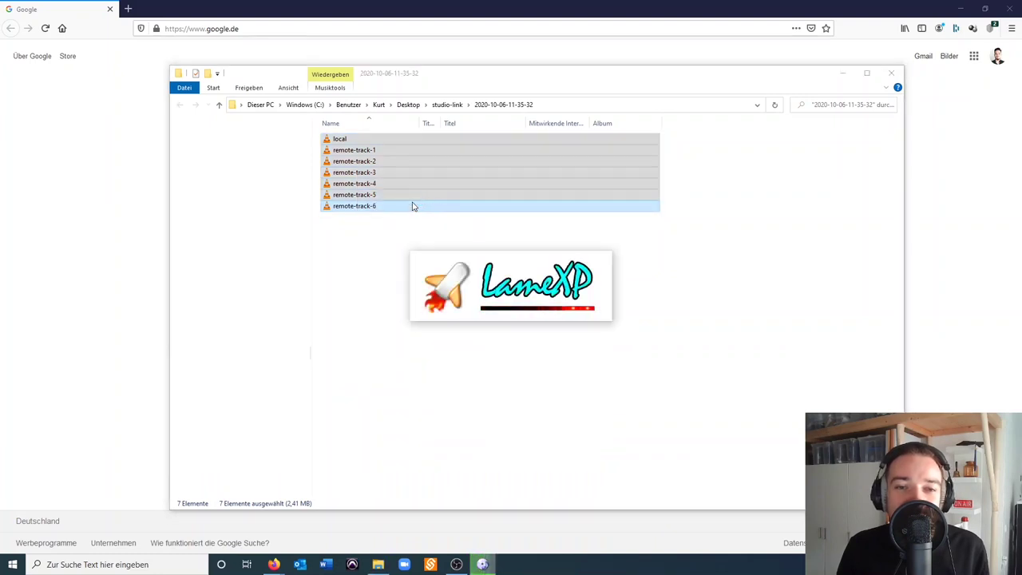
Step: Encode all seven listed recordings in LameXP, close the finished encoding job and exit the program
drag(523, 171, 511, 139)
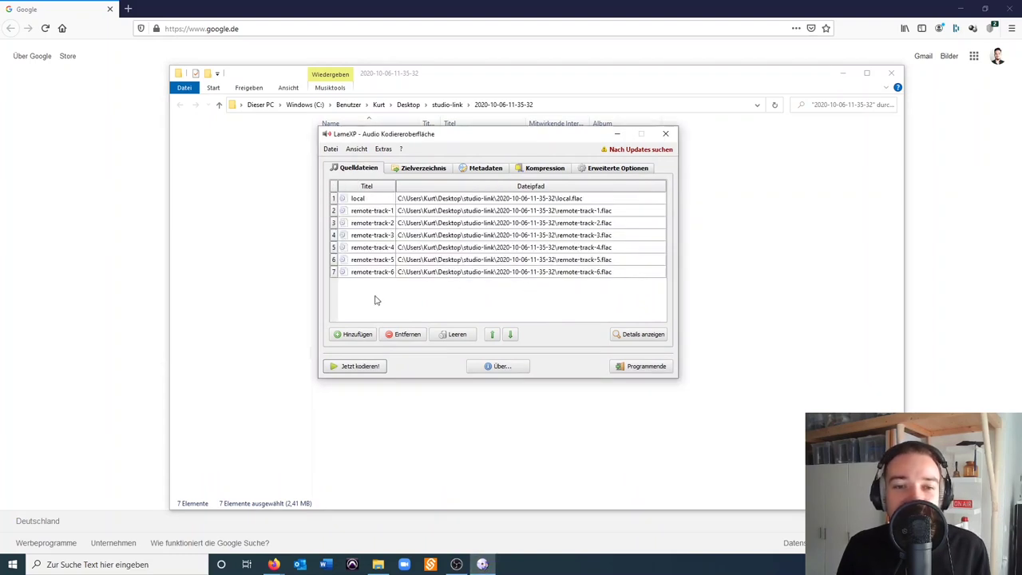
click(360, 365)
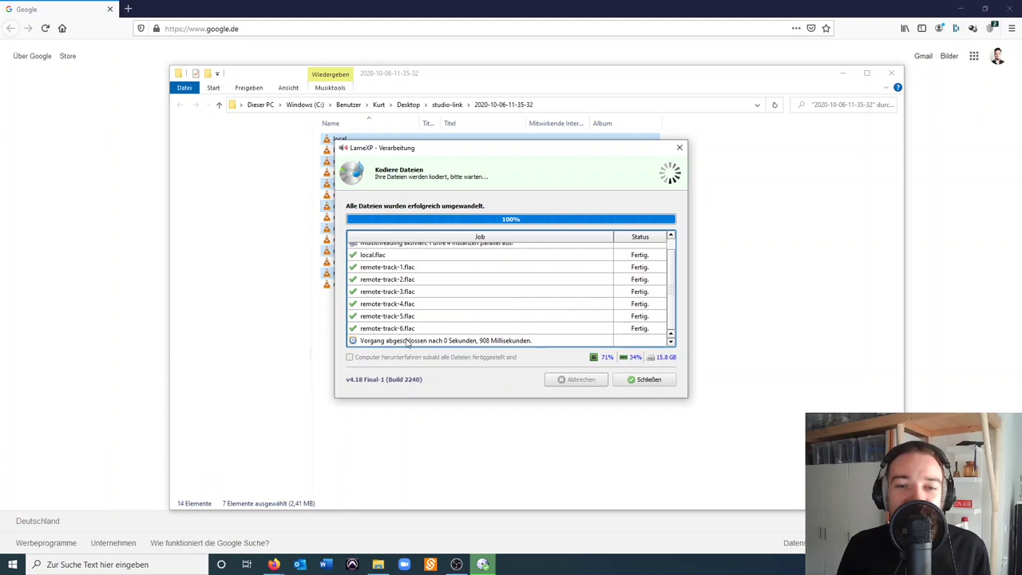
click(648, 380)
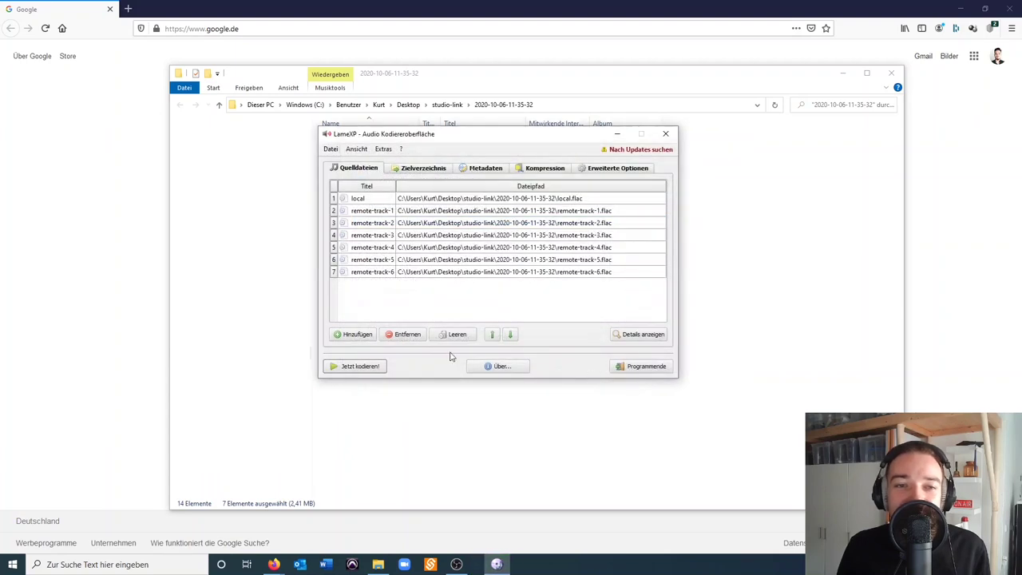
click(641, 367)
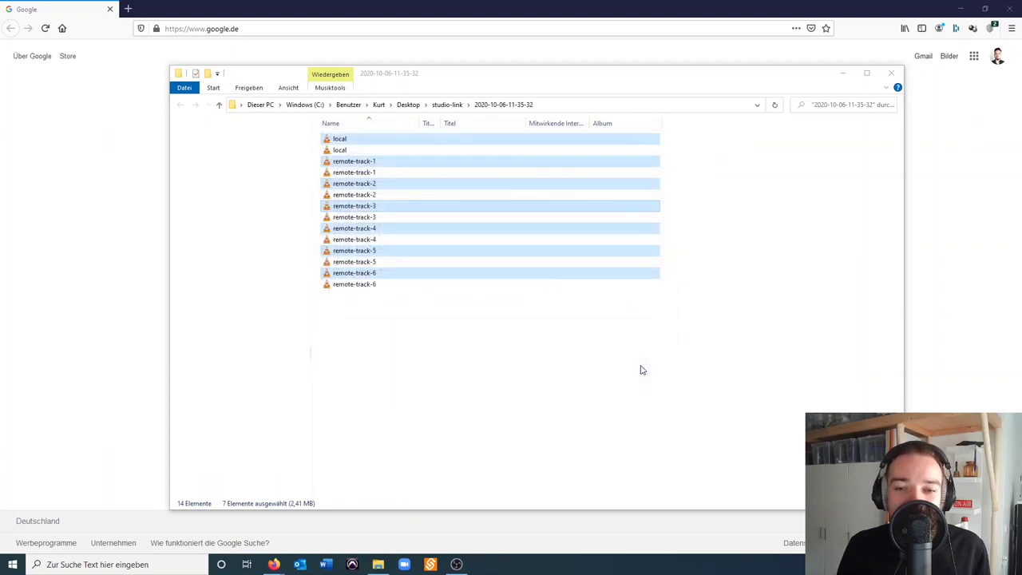
drag(490, 308, 488, 320)
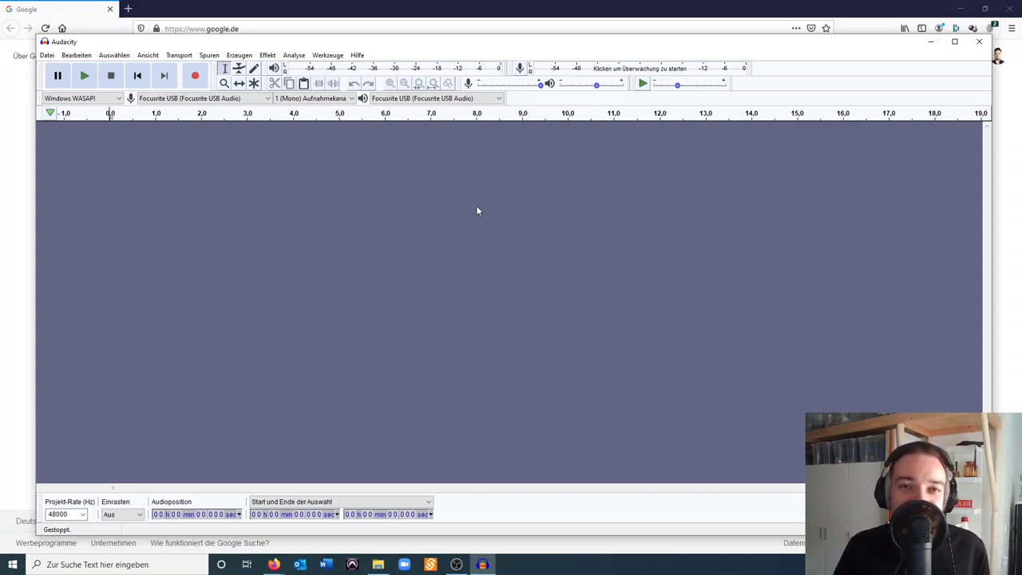
Step: Import the converted local and remote-track-1 files from the recording folder into Audacity, copying the files before editing
click(378, 564)
drag(403, 84, 556, 92)
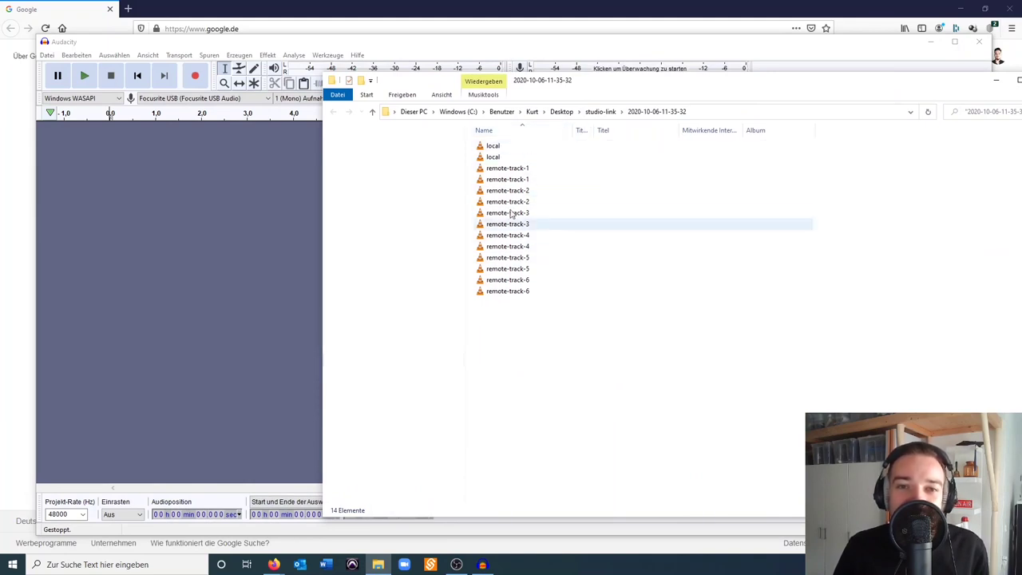
click(504, 150)
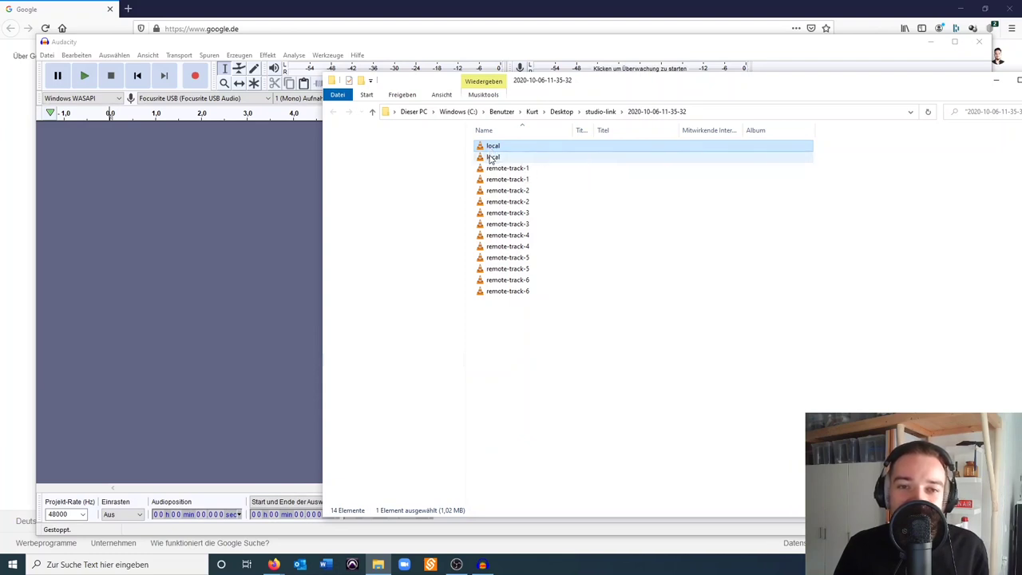
click(493, 158)
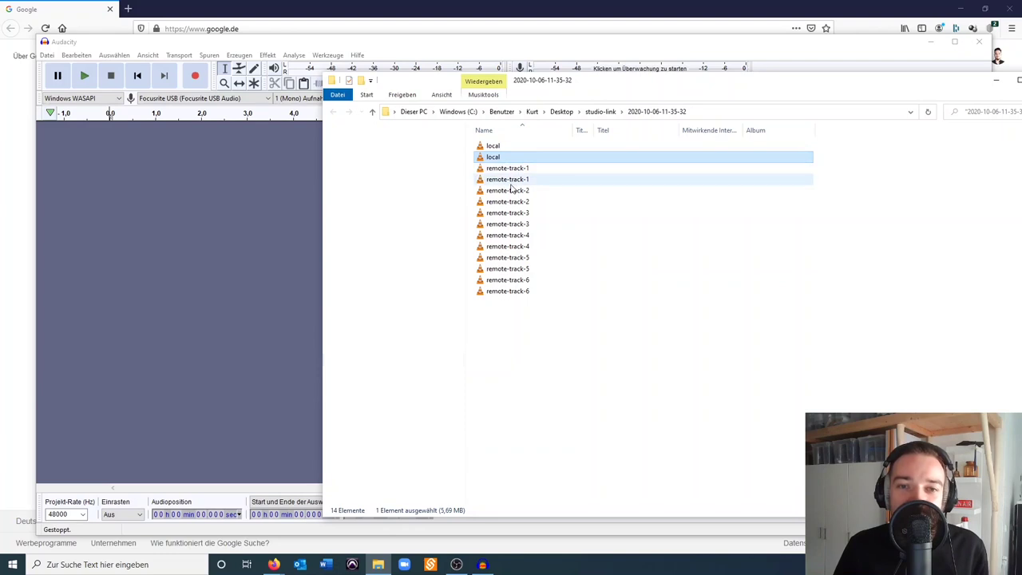
ctrl+click(509, 180)
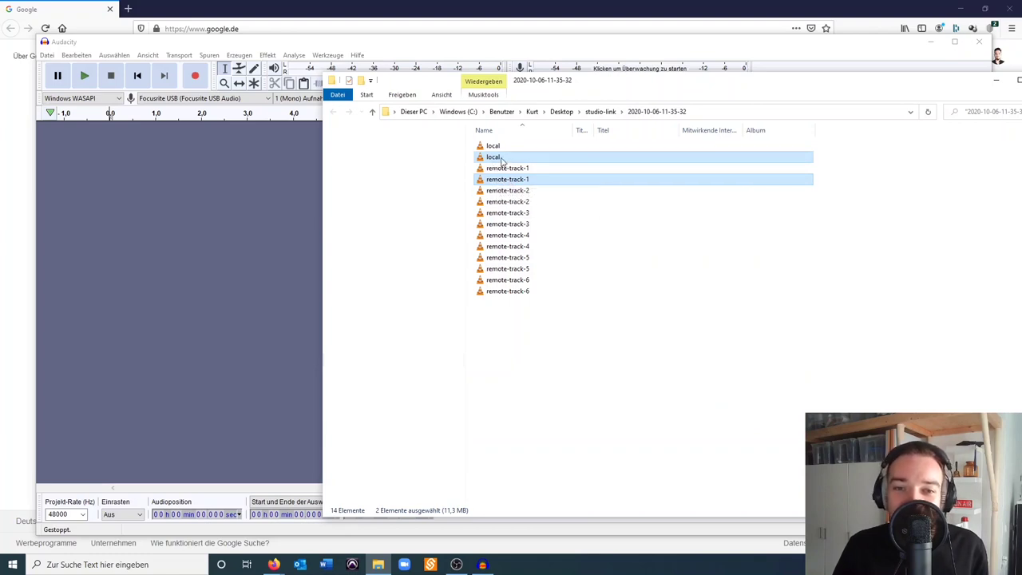
drag(501, 159, 271, 205)
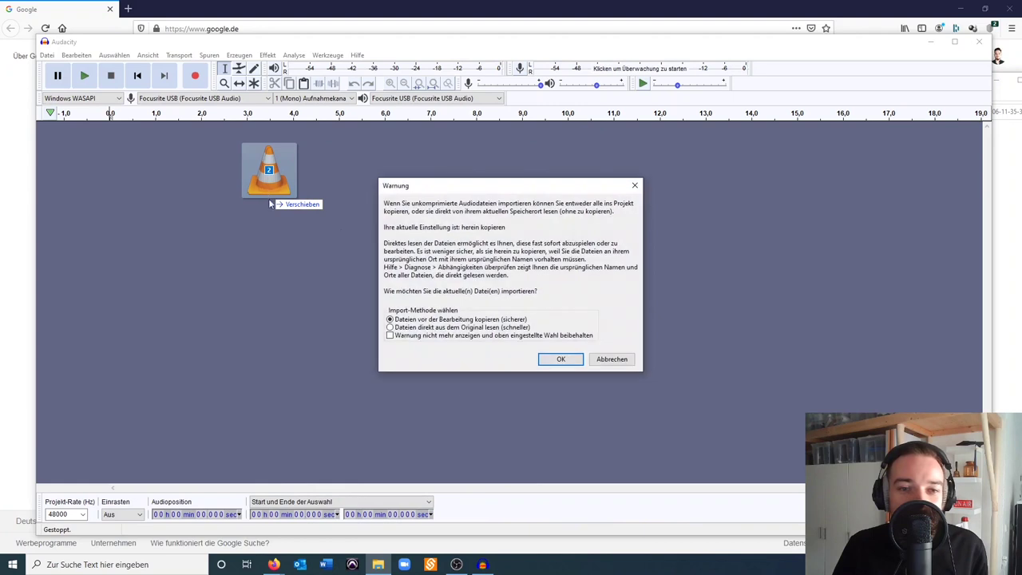
click(549, 360)
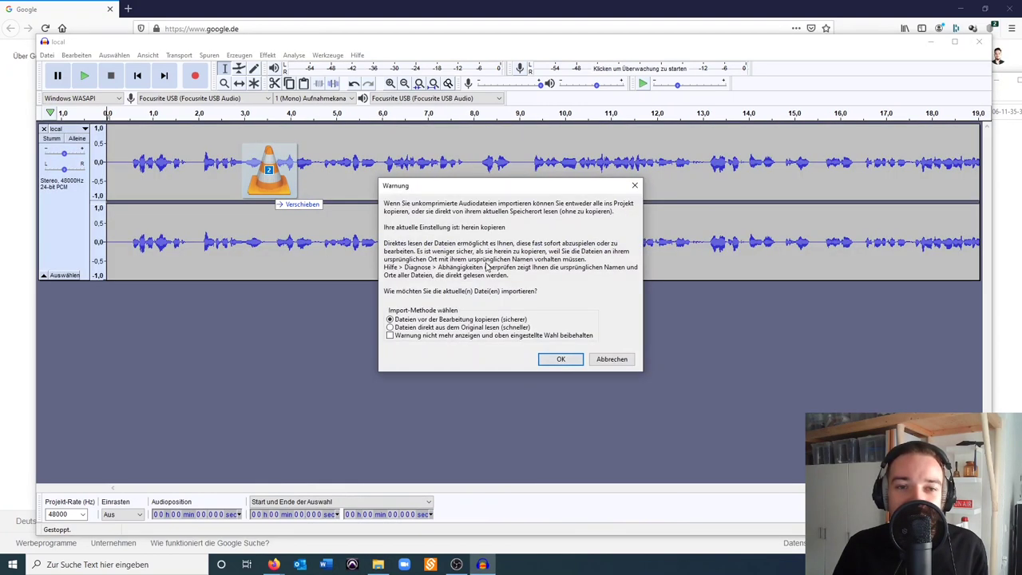
click(560, 360)
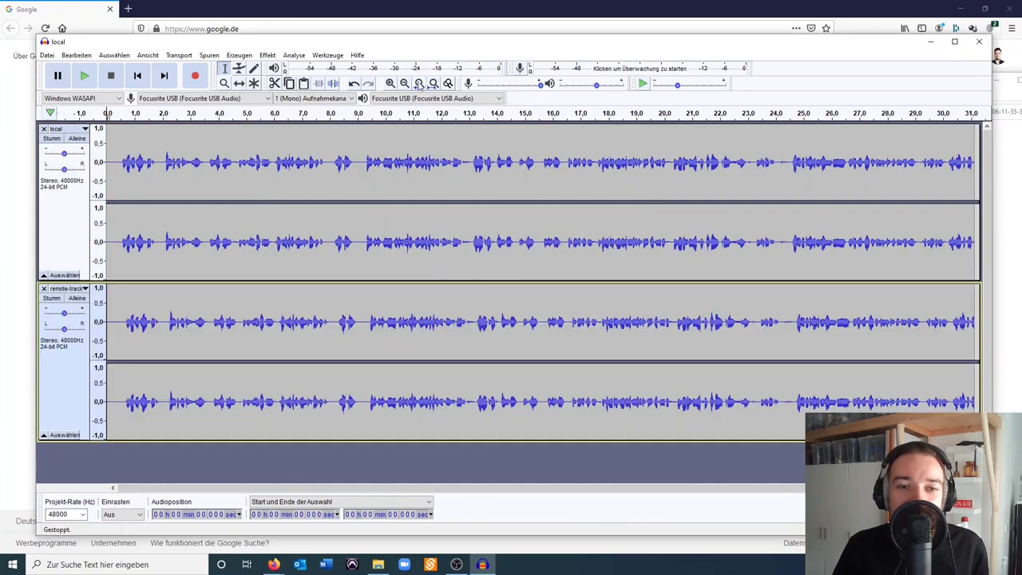
Step: Play the local and remote tracks together from about 0.46 s, and stop playback after a short listen
click(404, 83)
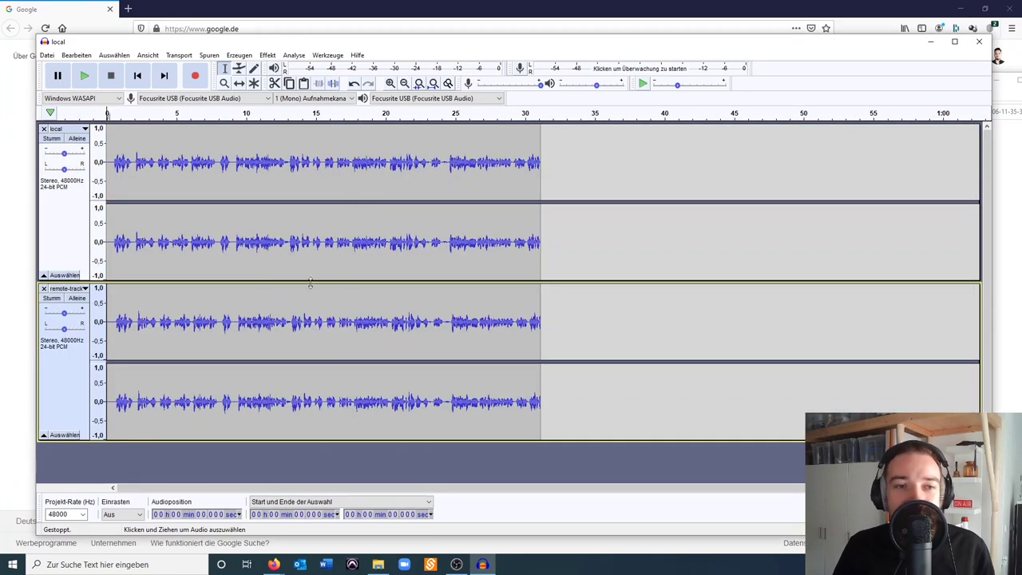
click(112, 150)
key(space)
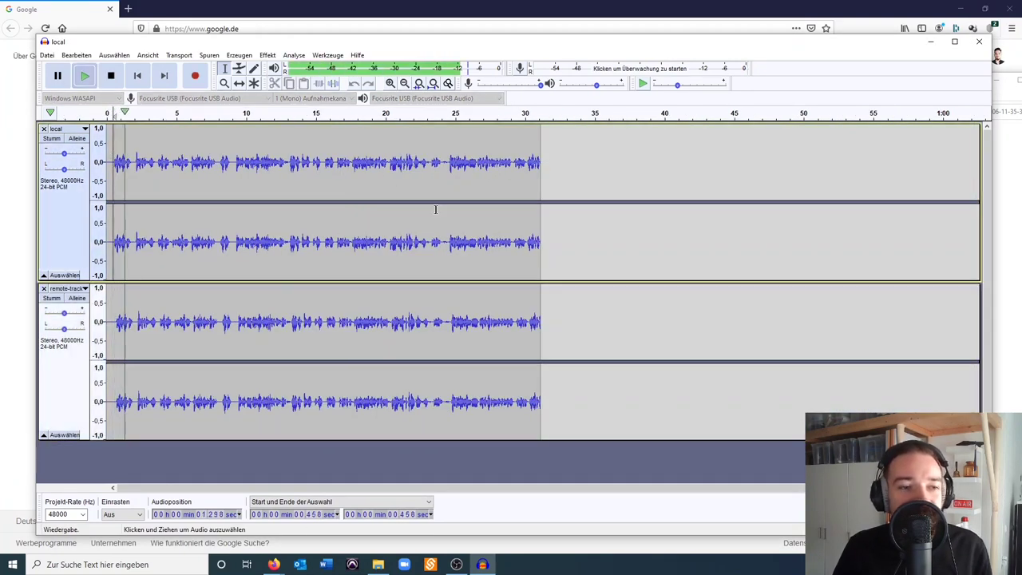
key(space)
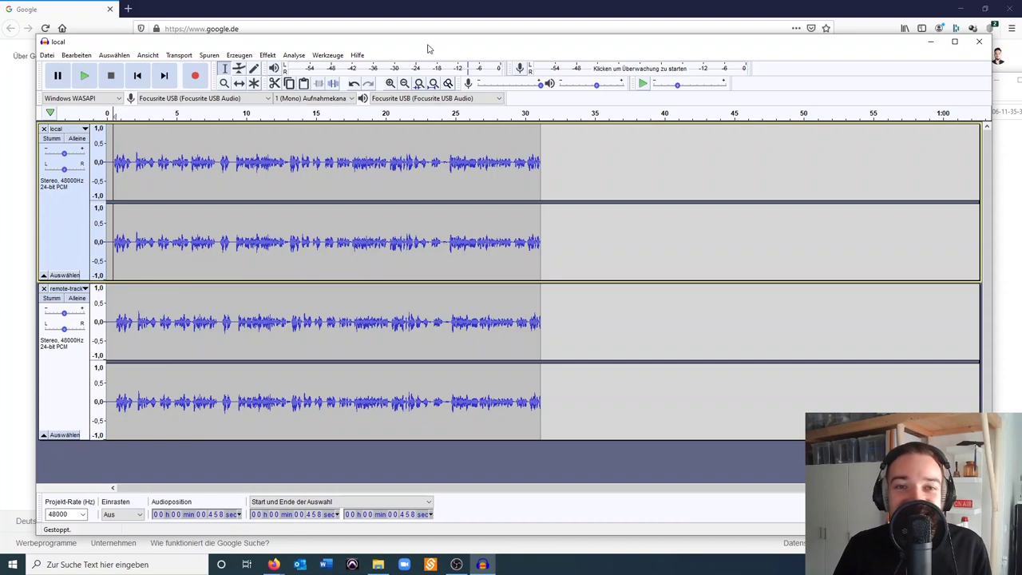
Step: Solo the remote track, play it from about 0.6 s and stop playback after a few seconds
click(391, 84)
click(391, 84)
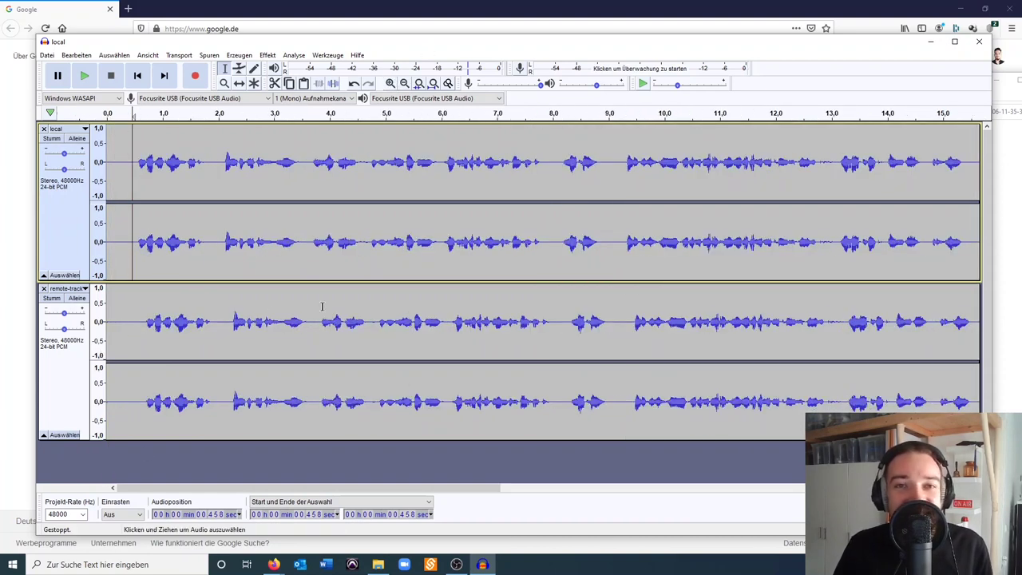
click(77, 297)
click(141, 320)
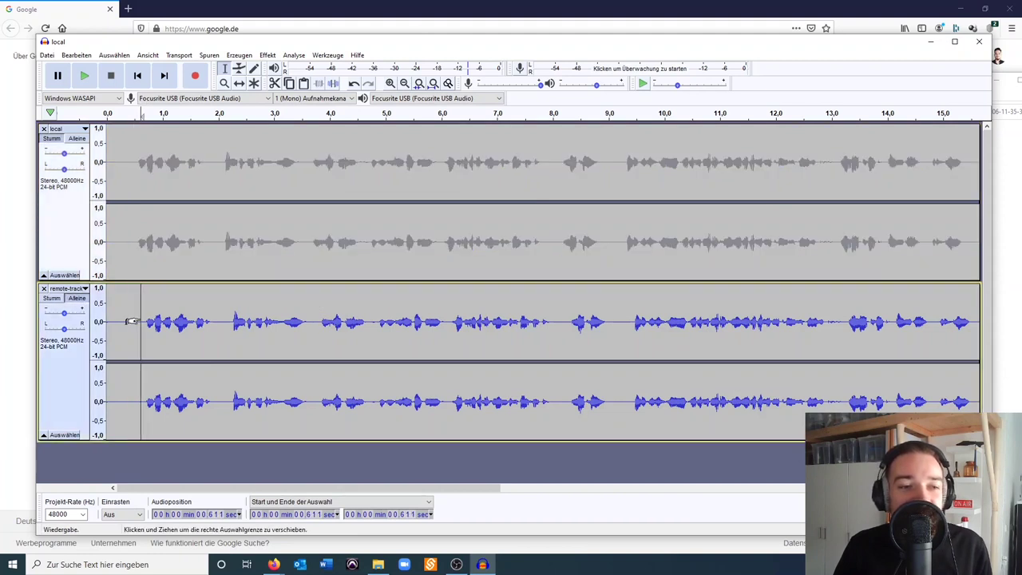
key(space)
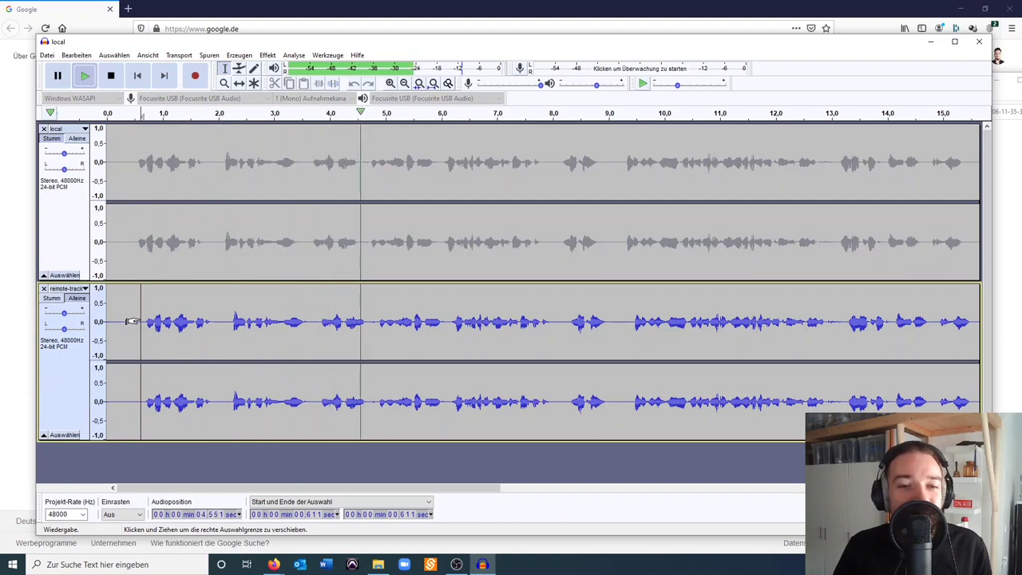
key(space)
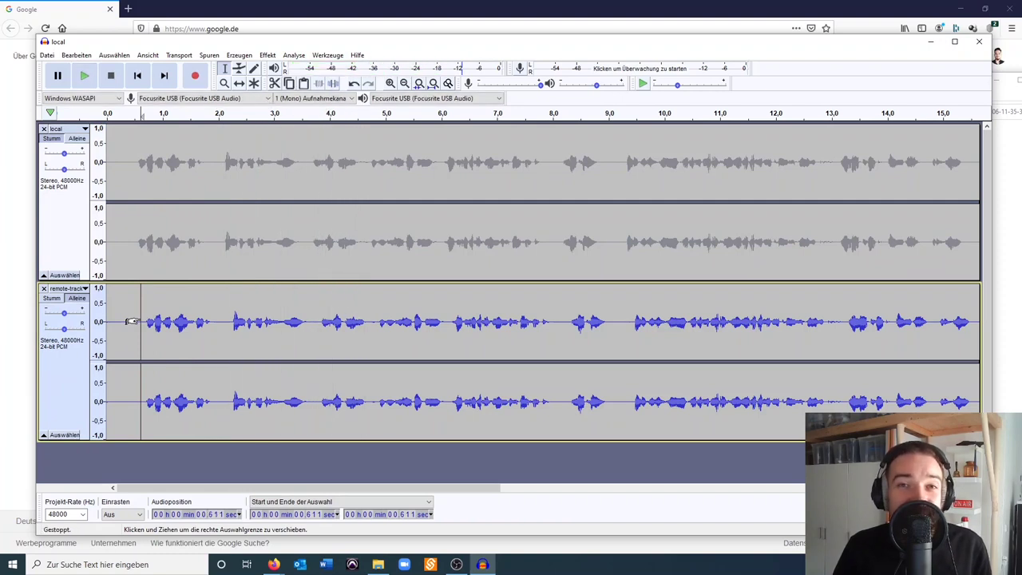